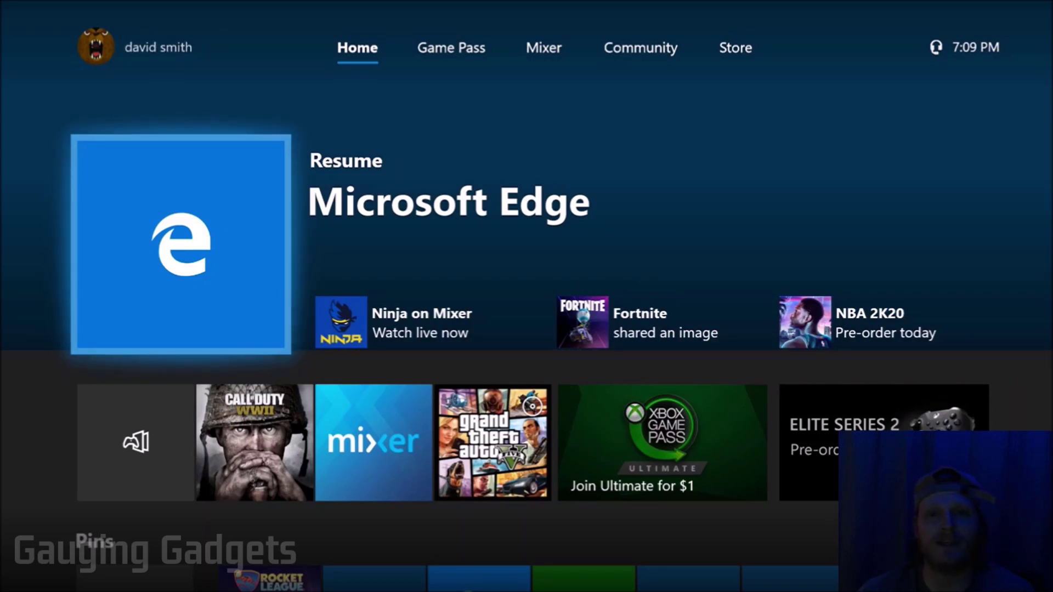
# - From the guide's System section, enter Settings and land on the Account page
pyautogui.press('super')
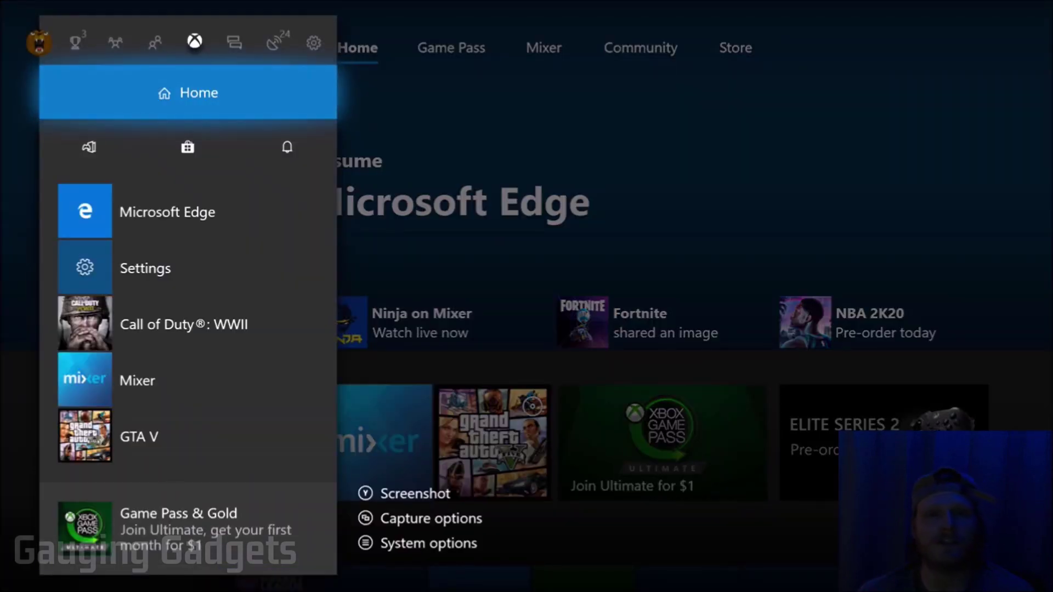
pyautogui.press('Right')
pyautogui.press('Right')
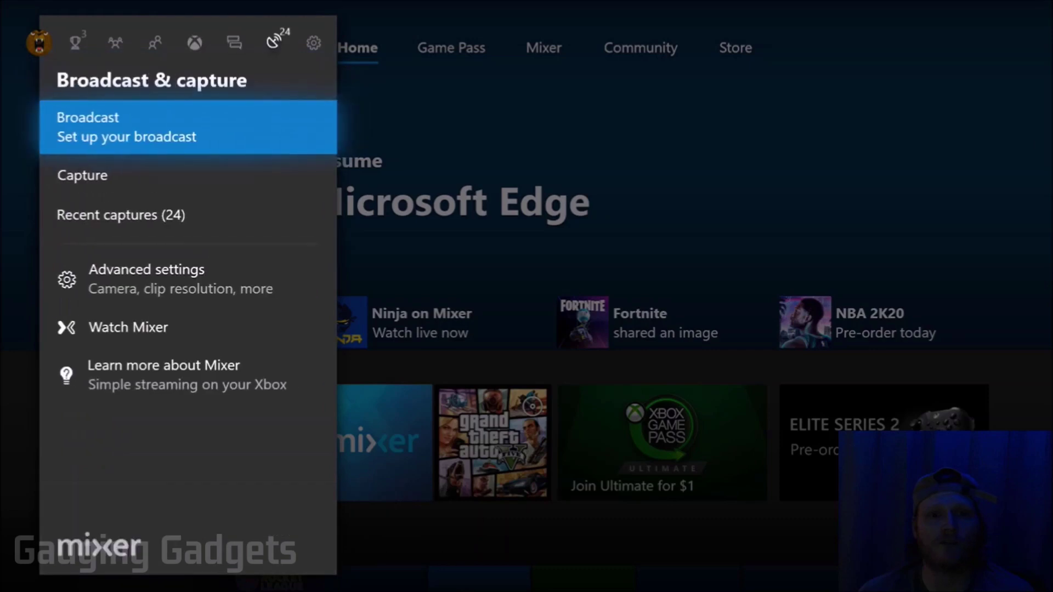
pyautogui.press('Right')
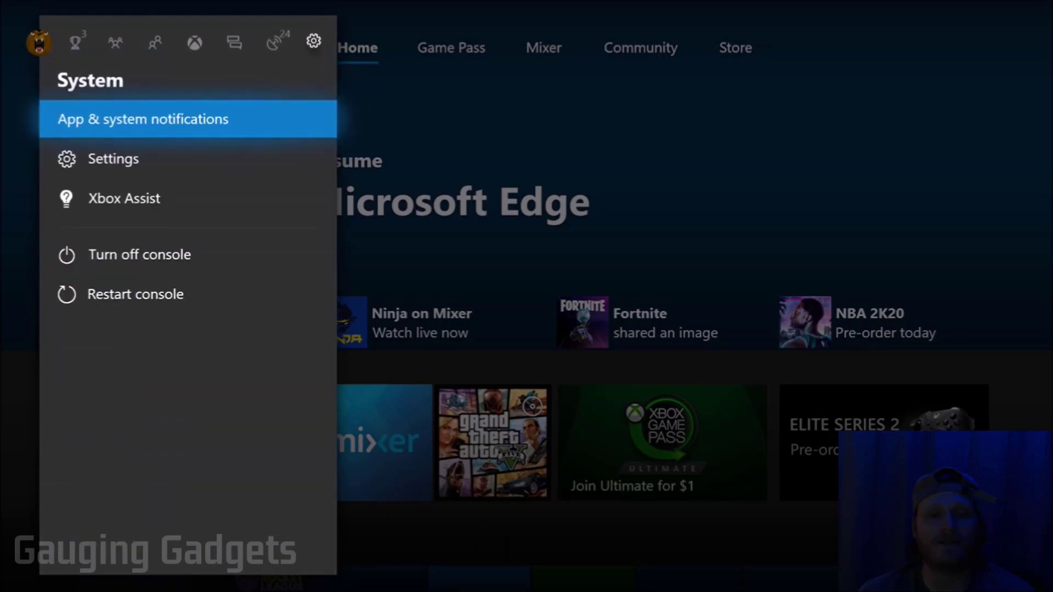
pyautogui.press('Down')
pyautogui.press('Return')
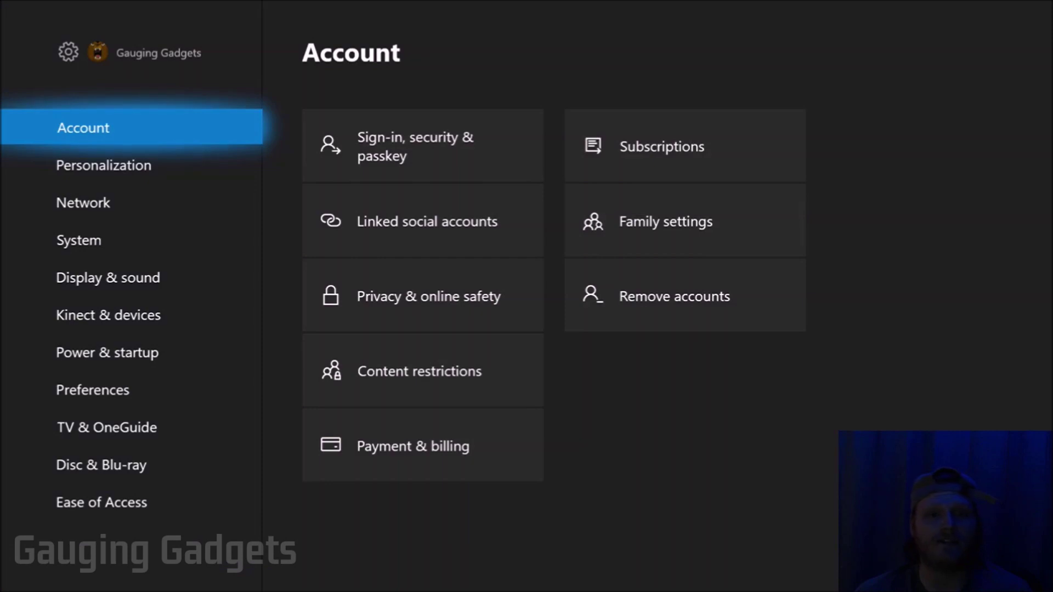
pyautogui.press('Down')
pyautogui.press('Up')
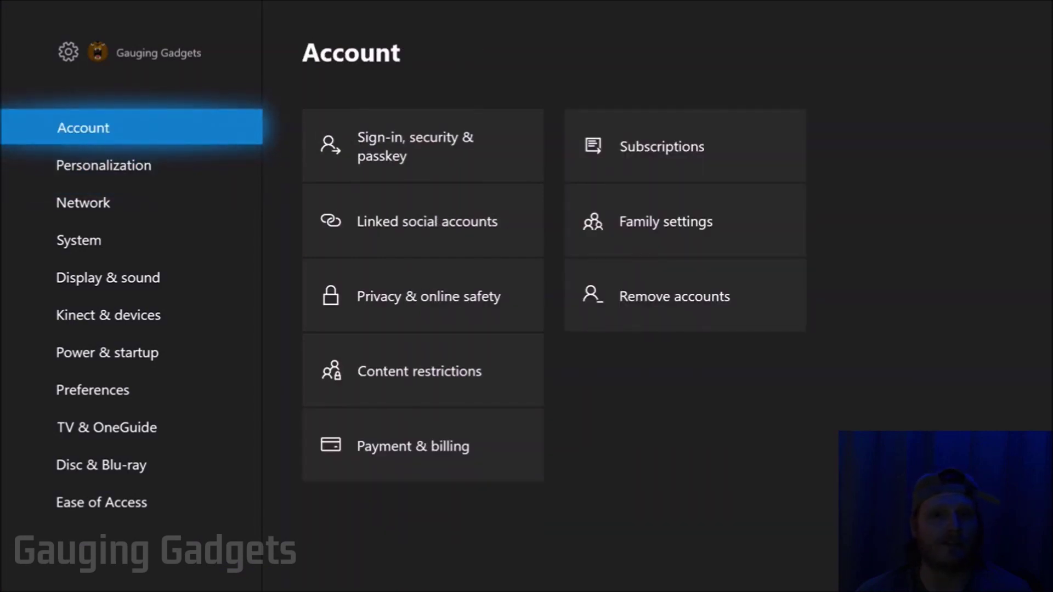
# - Enter Subscriptions and view the Xbox Live Gold subscription details
pyautogui.press('Right')
pyautogui.press('Right')
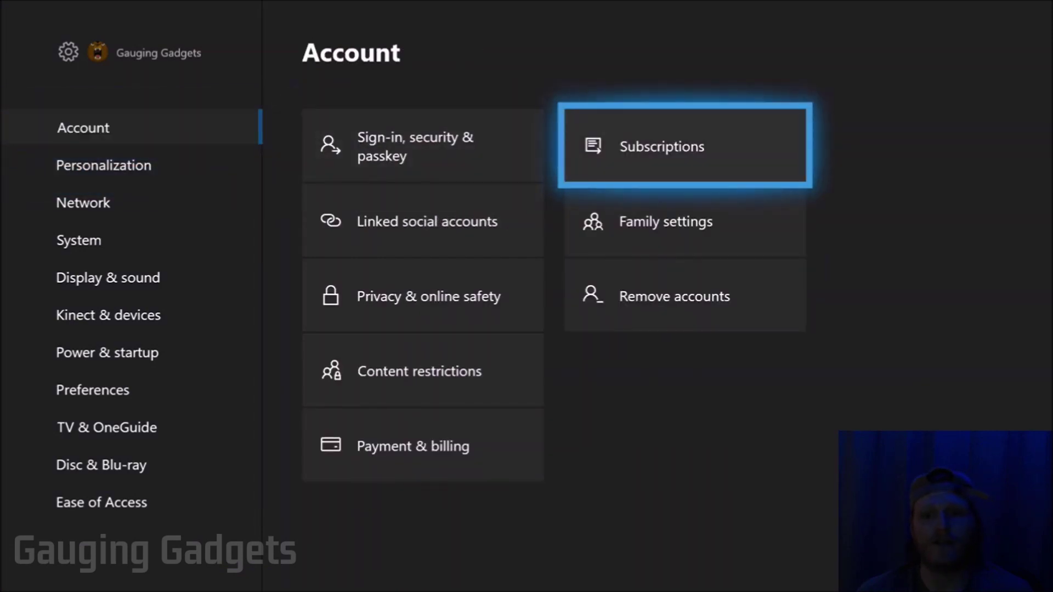
pyautogui.press('Return')
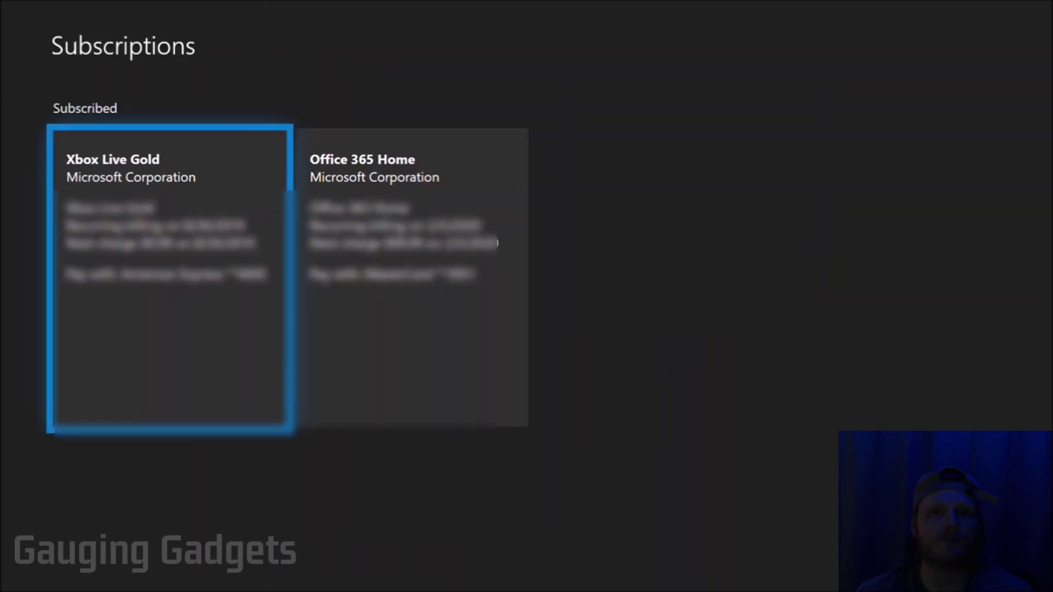
pyautogui.press('Right')
pyautogui.press('Left')
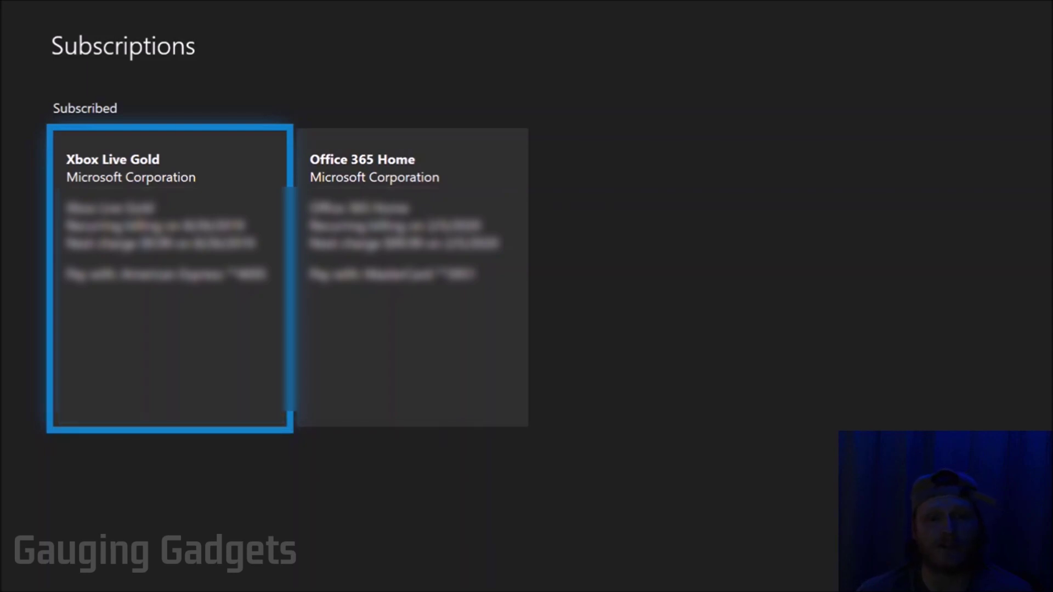
pyautogui.press('Return')
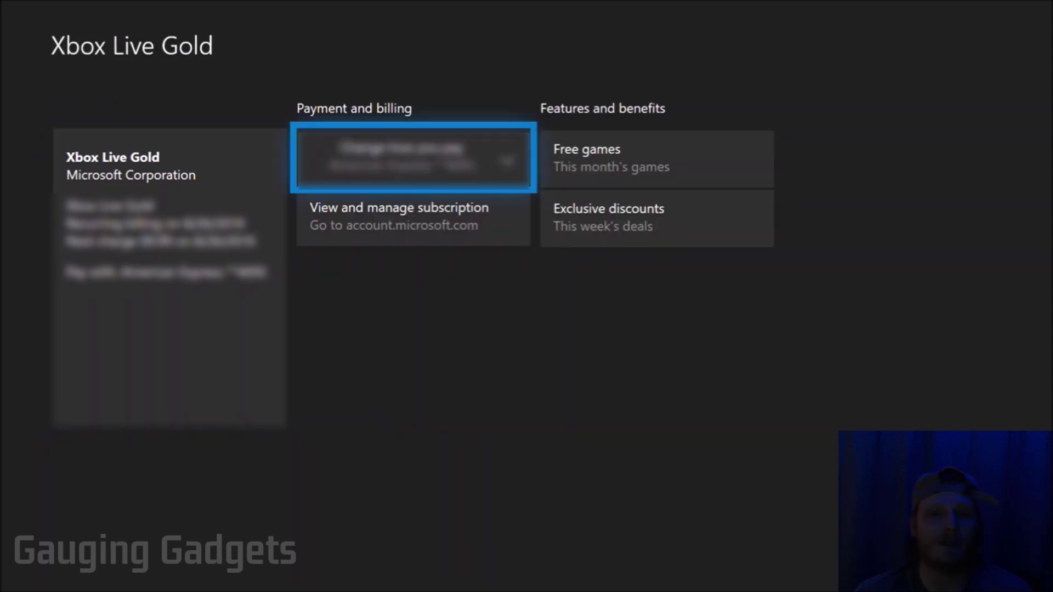
# - Choose 'View and manage subscription' to load account.microsoft.com in Edge
pyautogui.press('Down')
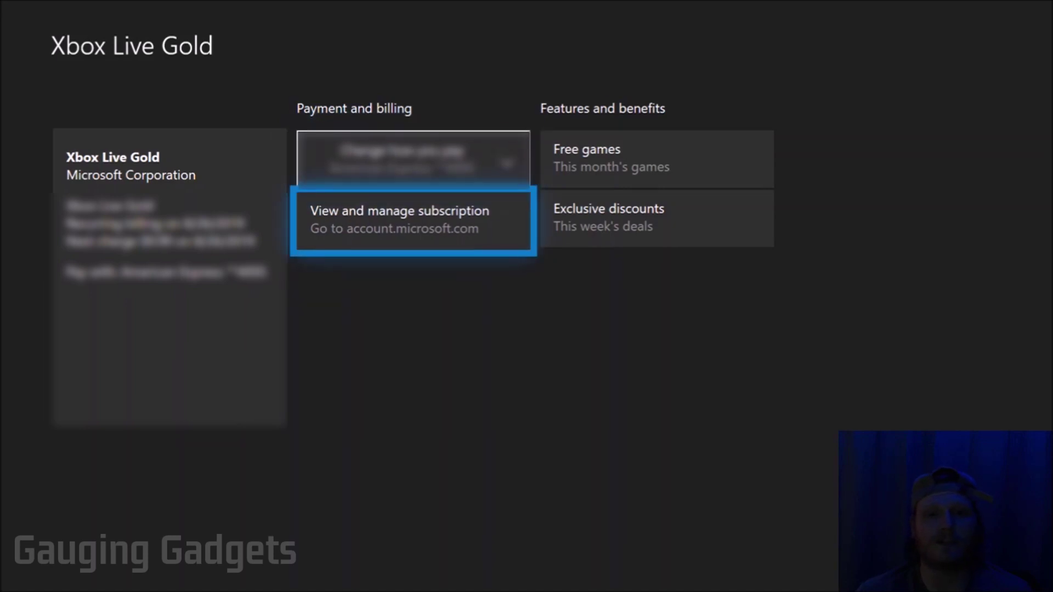
pyautogui.press('Return')
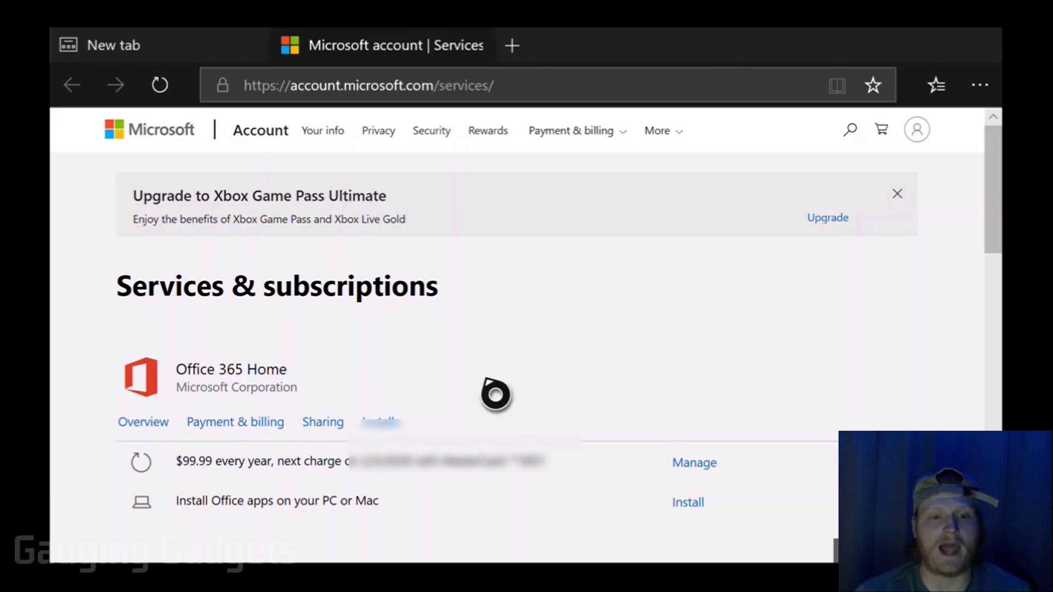
pyautogui.scroll(-2, 495, 395)
pyautogui.scroll(-1, 495, 395)
pyautogui.scroll(-2, 496, 395)
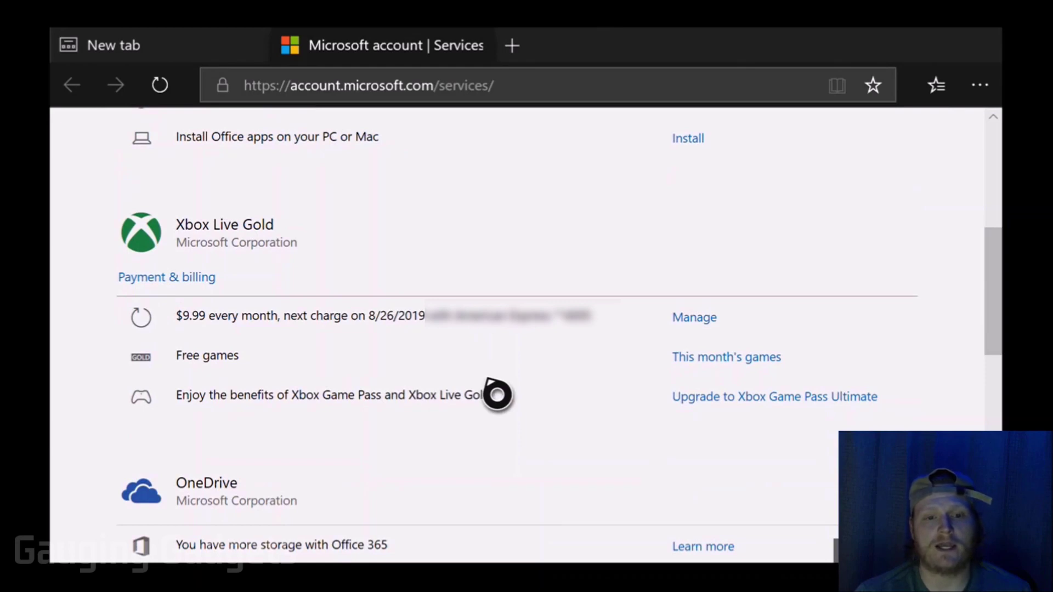
# - Manage Xbox Live Gold and reveal the options for changing recurring billing
pyautogui.click(694, 319)
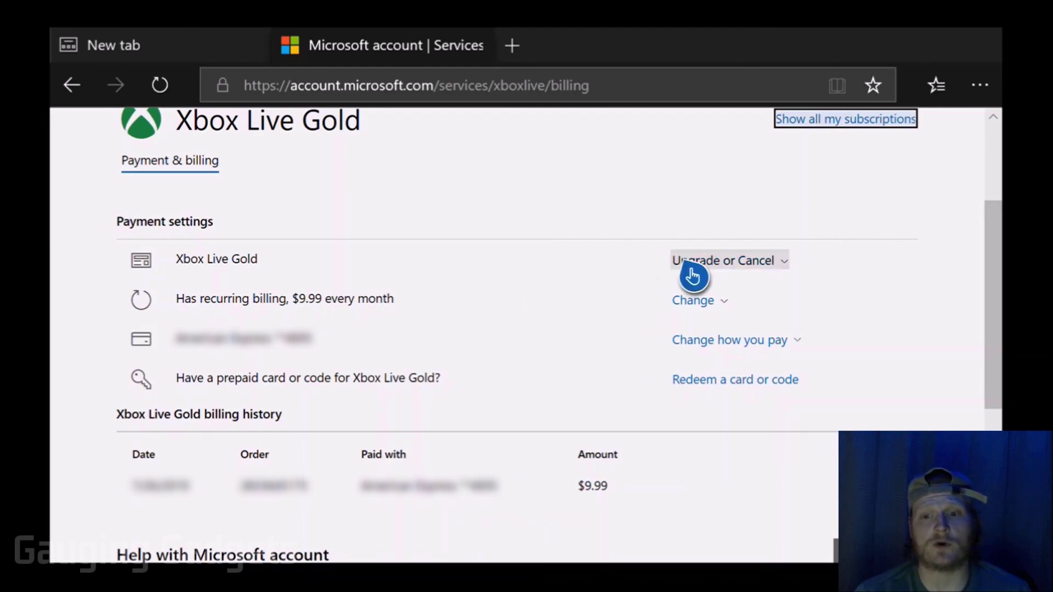
pyautogui.click(691, 314)
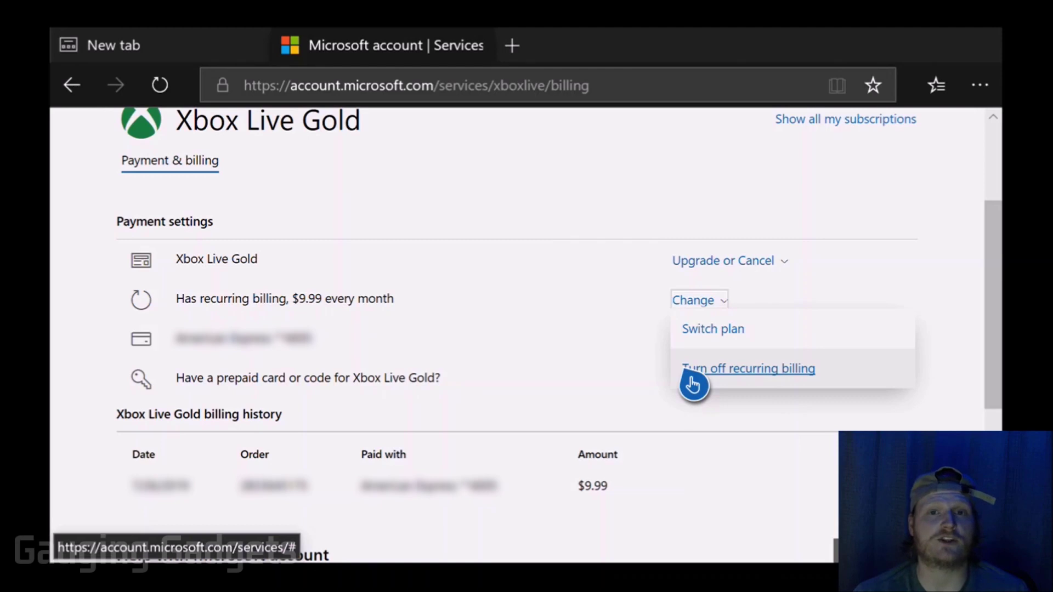
# - Choose 'Turn off recurring billing' for Xbox Live Gold
pyautogui.click(691, 378)
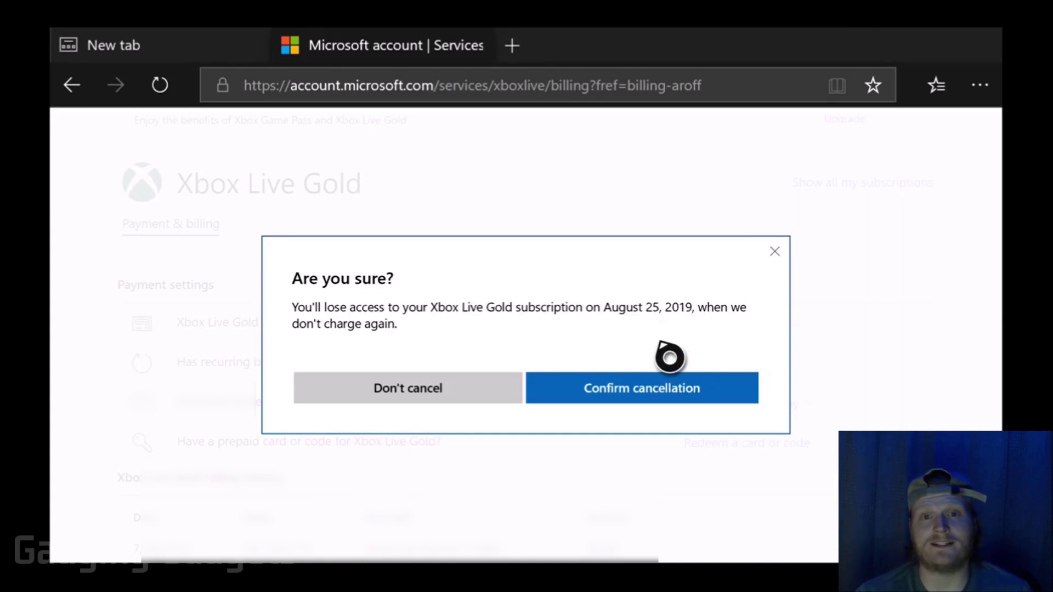
# - Confirm cancellation of Xbox Live Gold recurring billing in the Are you sure? dialog
pyautogui.click(667, 408)
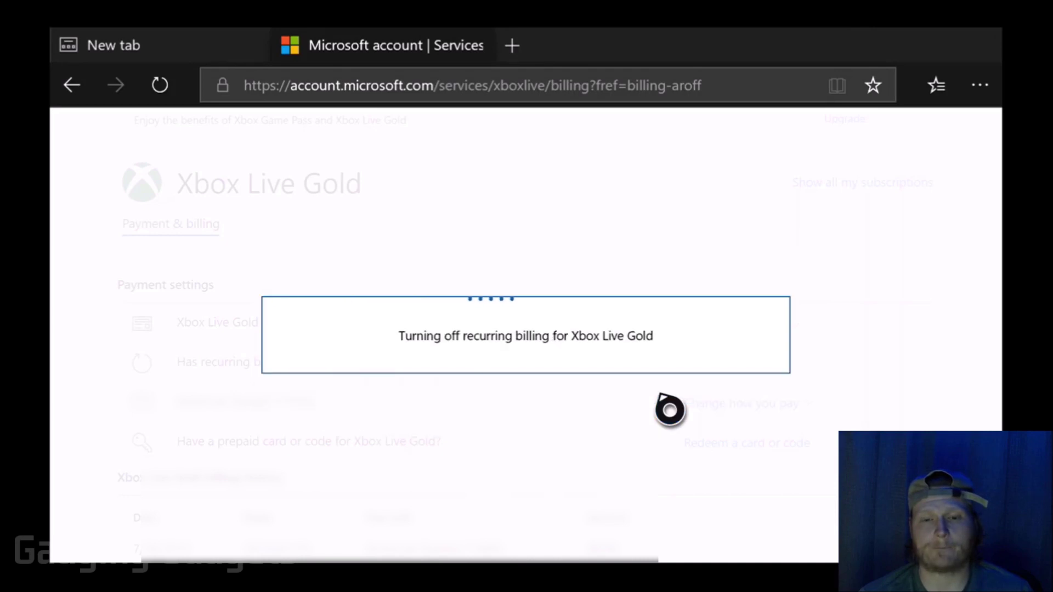